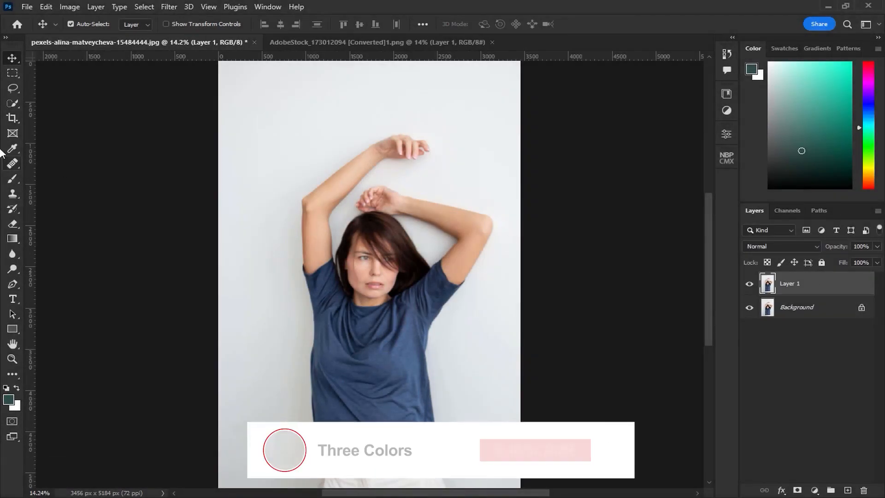
# Crop the photo's height at its upper and lower edges to about 3456 x 4165 px, framing the woman more closely.
pyautogui.click(13, 117)
pyautogui.moveTo(371, 79); pyautogui.dragTo(375, 111)
pyautogui.moveTo(366, 435); pyautogui.dragTo(372, 425)
pyautogui.press('Return')
pyautogui.hotkey('ctrl', '0')
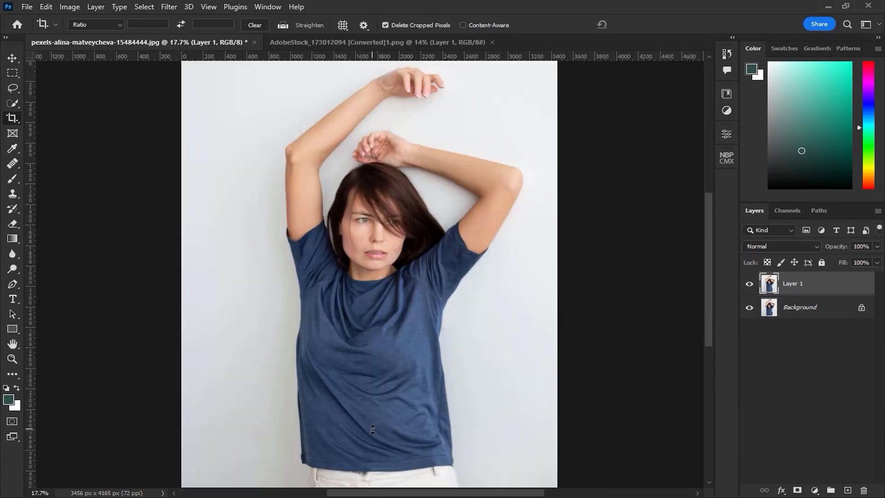
# Select the blue T-shirt with the Quick Selection tool and copy it to a new layer.
pyautogui.press('w')
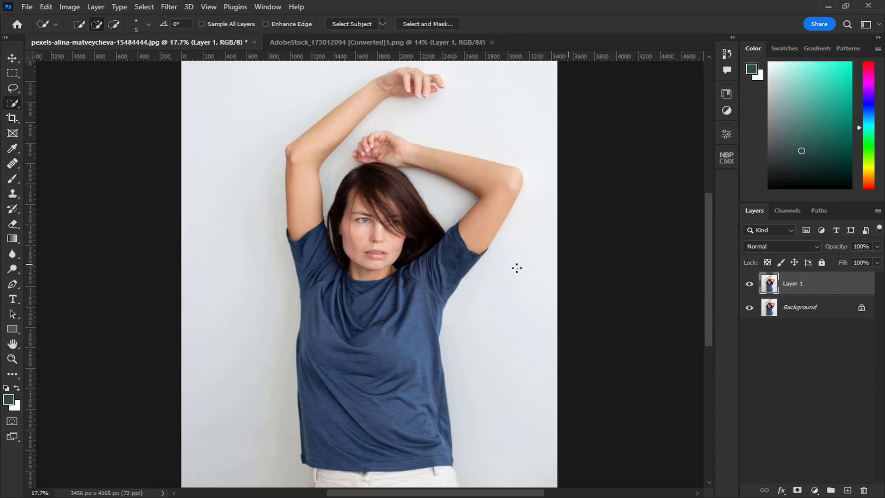
pyautogui.moveTo(319, 261); pyautogui.dragTo(313, 251)
pyautogui.moveTo(332, 315)
pyautogui.mouseDown()
pyautogui.moveTo(323, 415)
pyautogui.moveTo(345, 436)
pyautogui.moveTo(391, 435)
pyautogui.moveTo(422, 428)
pyautogui.moveTo(422, 394)
pyautogui.mouseUp()
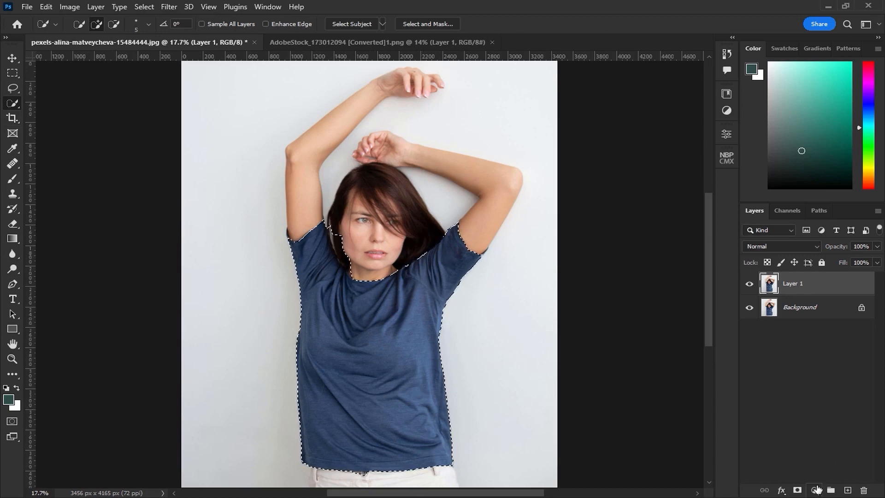
pyautogui.hotkey('ctrl', 'j')
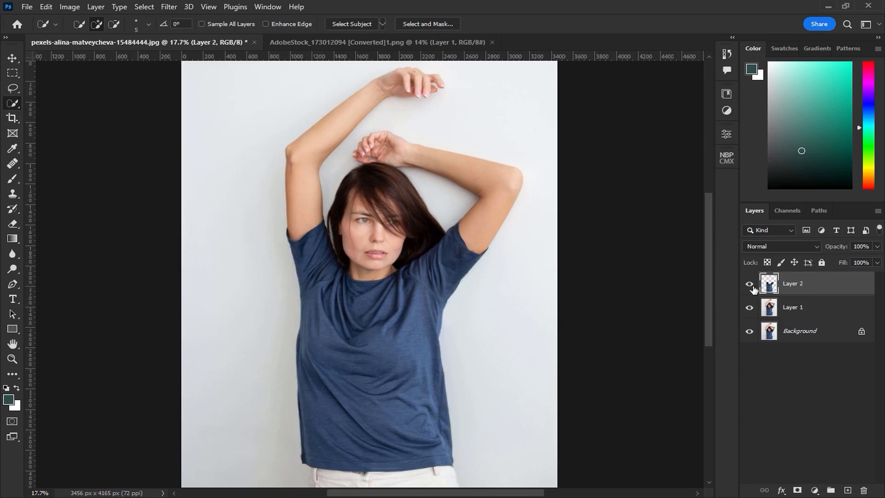
# Hide Layer 1 and the Background, and desaturate the isolated T-shirt layer.
pyautogui.click(749, 307)
pyautogui.click(749, 331)
pyautogui.click(70, 7)
pyautogui.moveTo(115, 37)
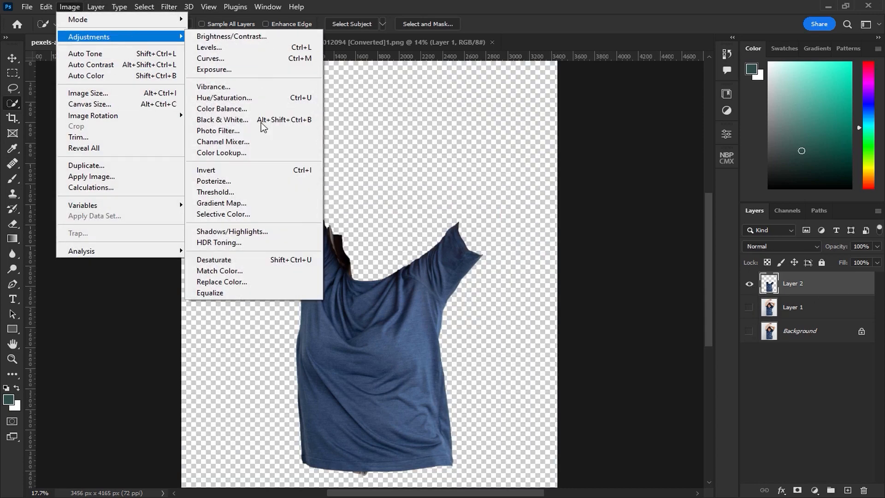
pyautogui.click(216, 259)
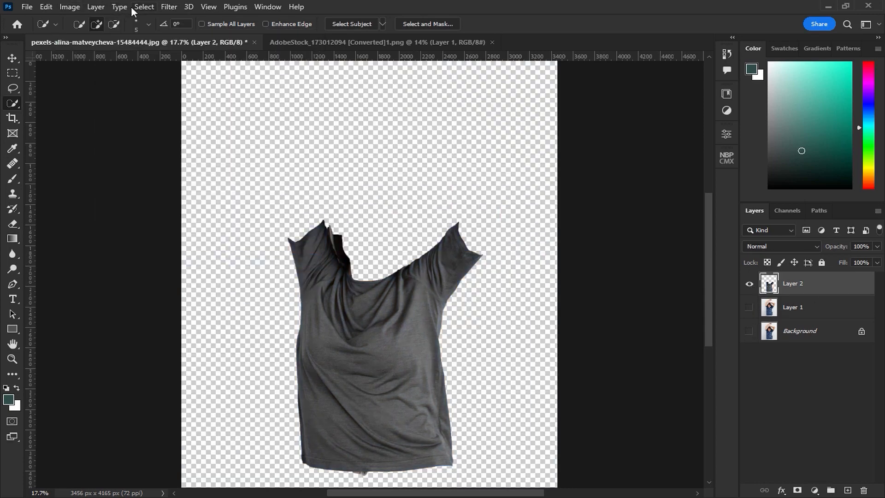
# Convert the T-shirt layer for smart filters and apply a Gaussian Blur with a radius below 1 pixel.
pyautogui.click(170, 7)
pyautogui.click(179, 34)
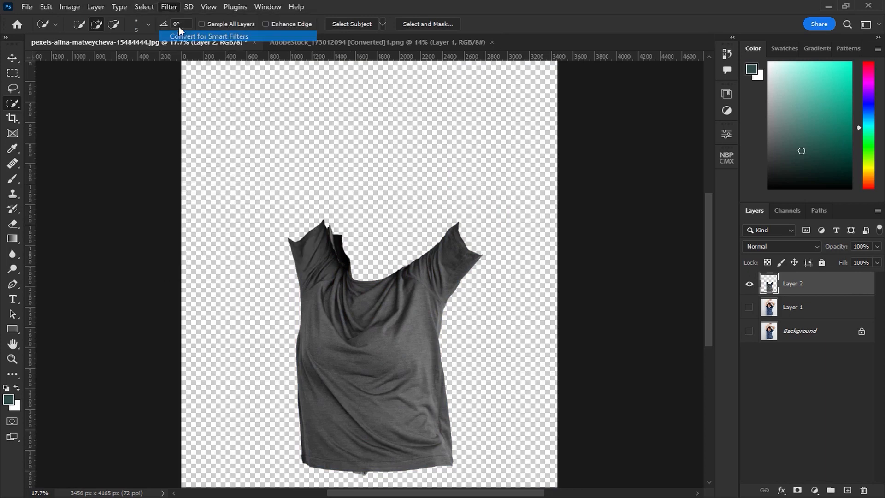
pyautogui.click(168, 7)
pyautogui.moveTo(218, 155)
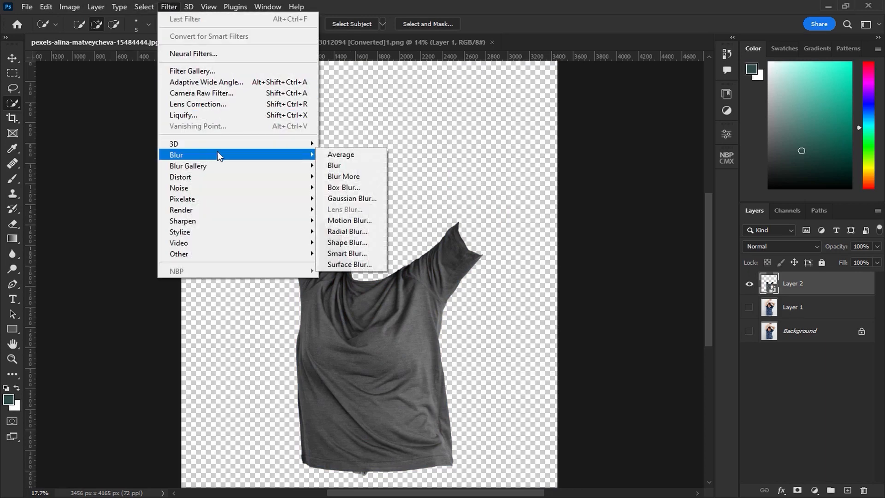
pyautogui.click(352, 198)
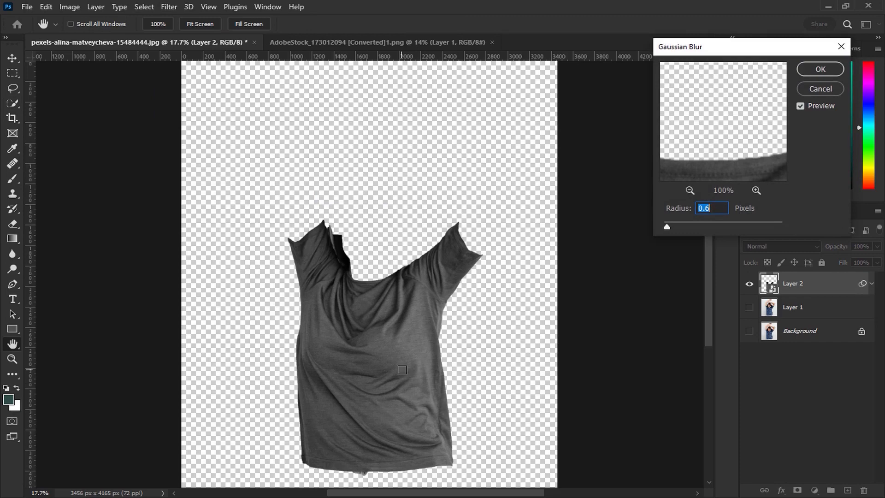
pyautogui.scroll(3, 402, 369)
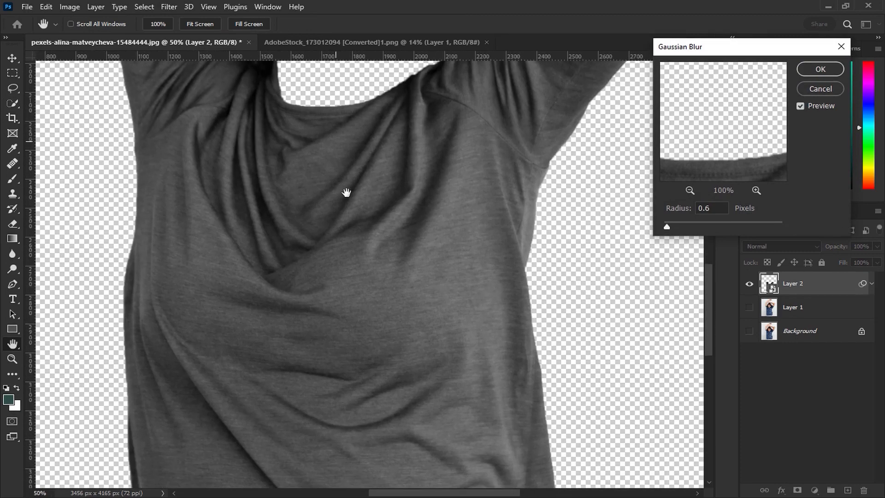
pyautogui.click(820, 193)
pyautogui.moveTo(687, 222)
pyautogui.mouseDown()
pyautogui.moveTo(706, 224)
pyautogui.moveTo(670, 225)
pyautogui.mouseUp()
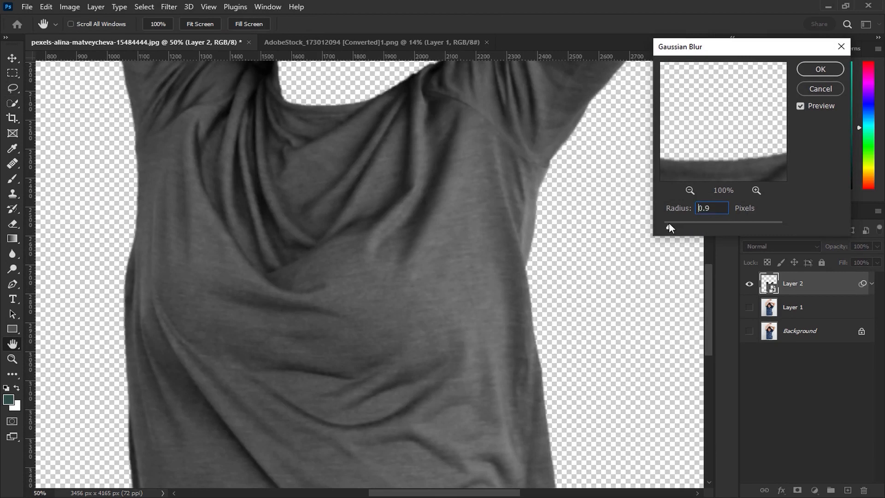
pyautogui.write('0.')
pyautogui.press('Return')
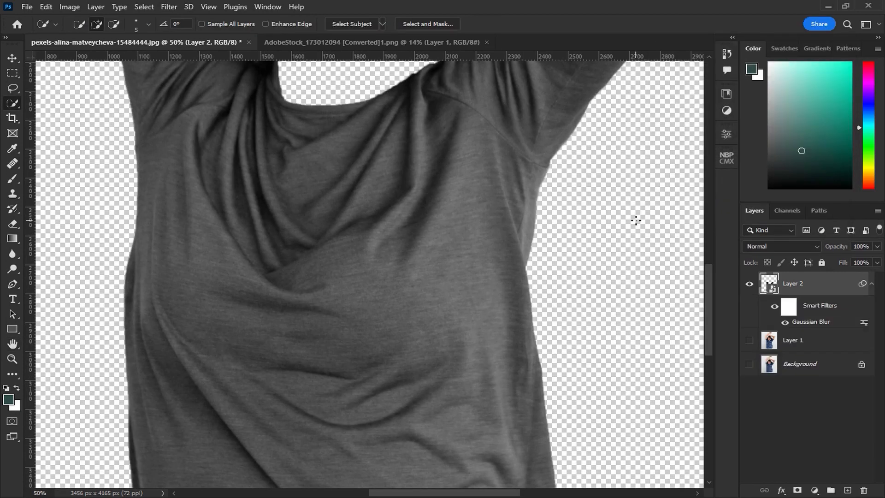
pyautogui.hotkey('ctrl', '0')
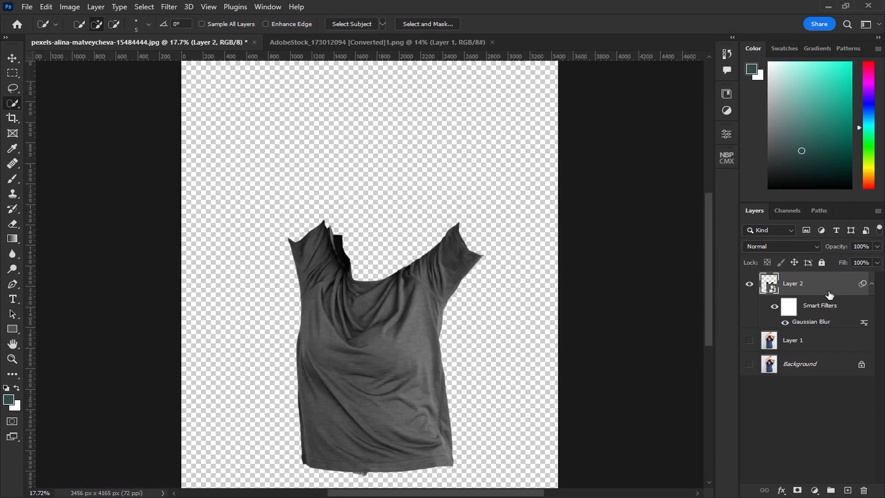
# Save the document on the computer as a Photoshop file named displace.
pyautogui.click(28, 7)
pyautogui.click(60, 147)
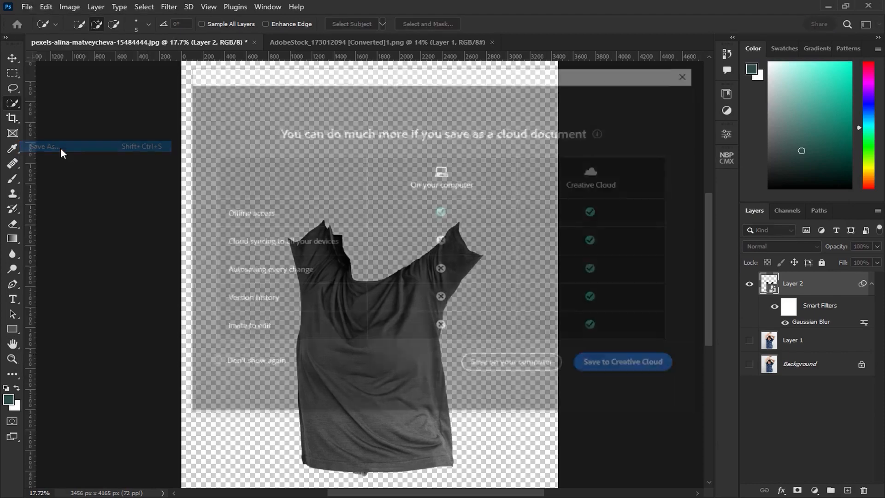
pyautogui.click(530, 376)
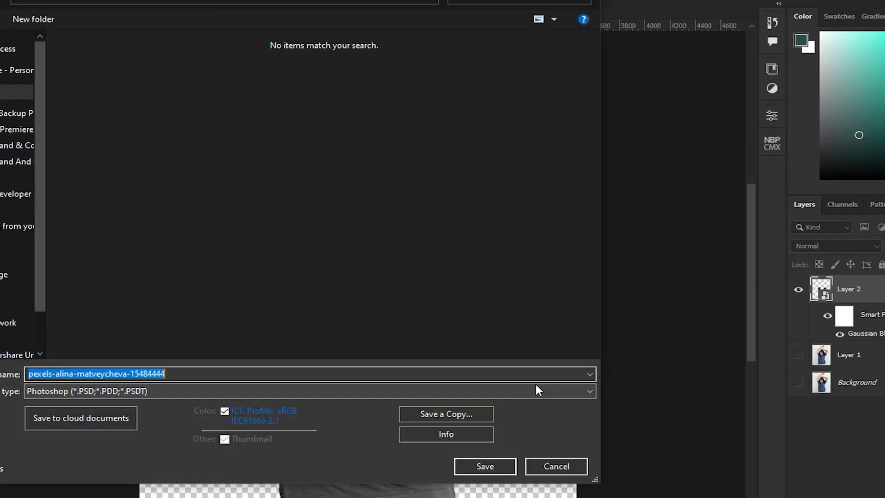
pyautogui.write('displace')
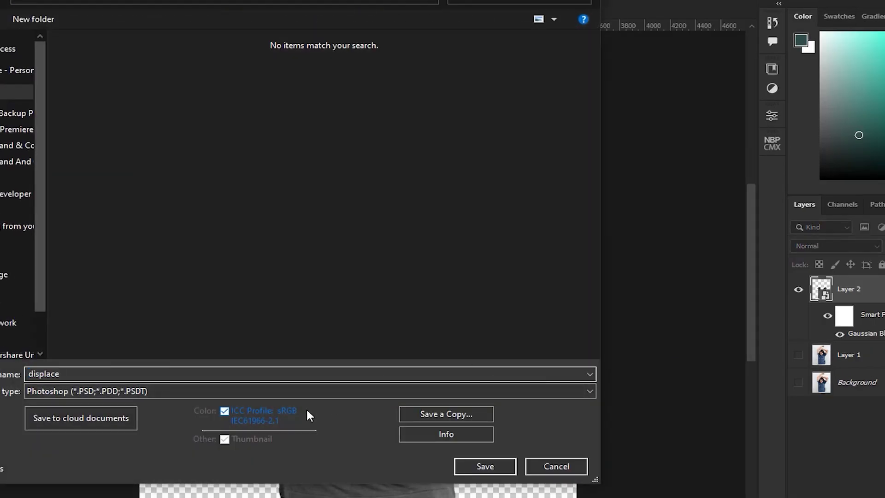
pyautogui.click(477, 466)
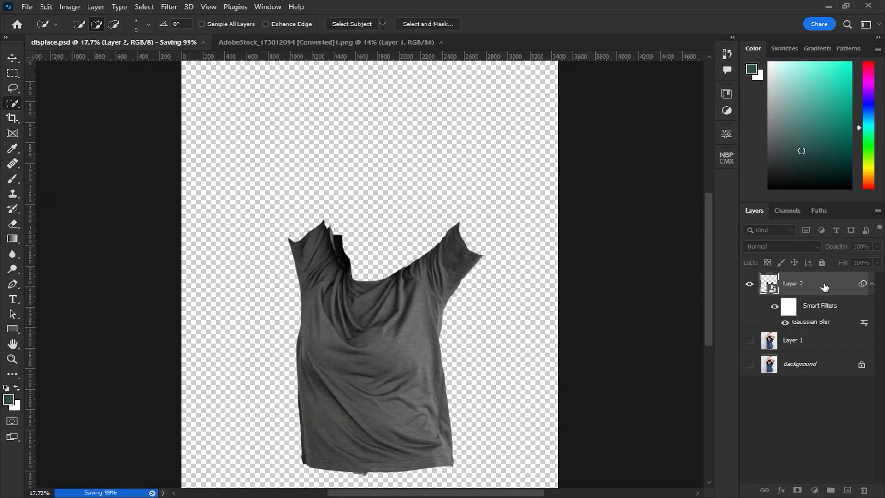
# Delete the desaturated T-shirt layer and make Layer 1 visible again.
pyautogui.moveTo(825, 288); pyautogui.dragTo(864, 490)
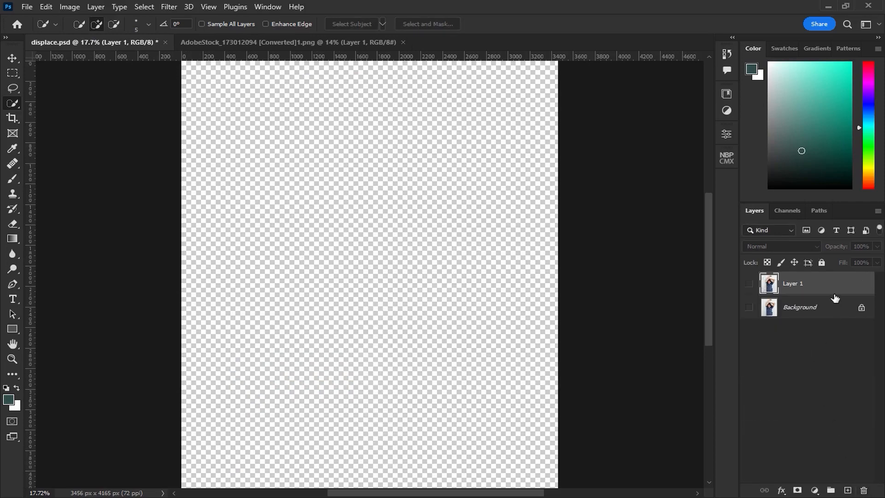
pyautogui.click(749, 284)
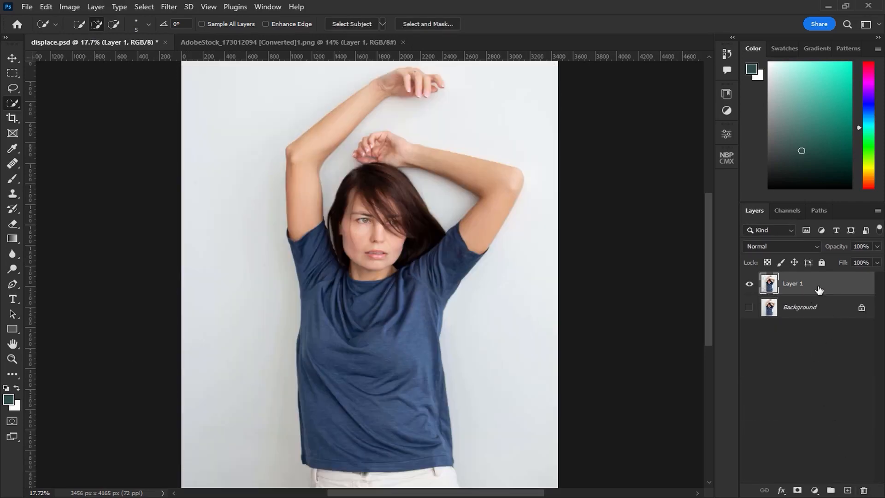
# Copy the dog artwork from its PNG document into displace.psd and convert the new layer for smart filters.
pyautogui.click(327, 42)
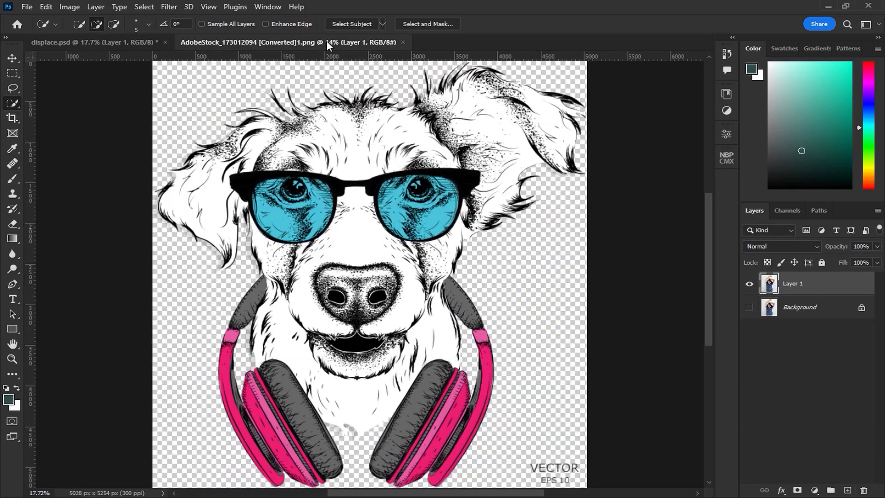
pyautogui.click(6, 60)
pyautogui.moveTo(356, 241); pyautogui.dragTo(123, 46)
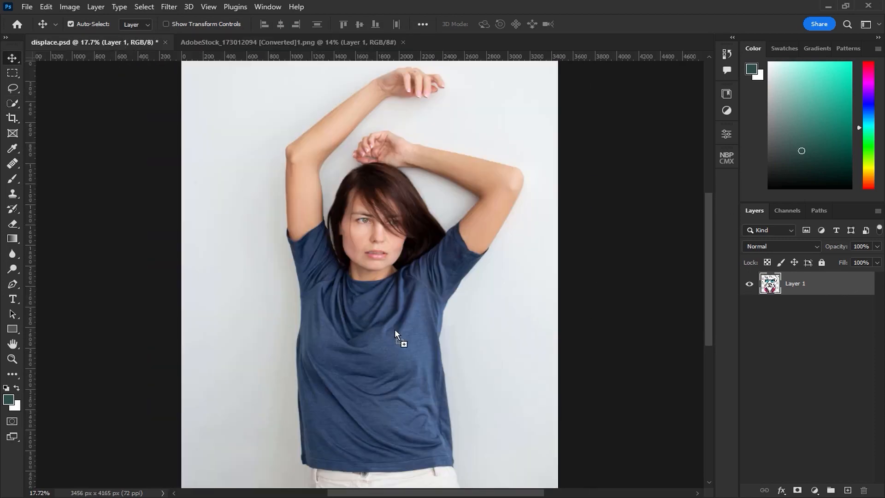
pyautogui.moveTo(394, 329); pyautogui.dragTo(395, 328)
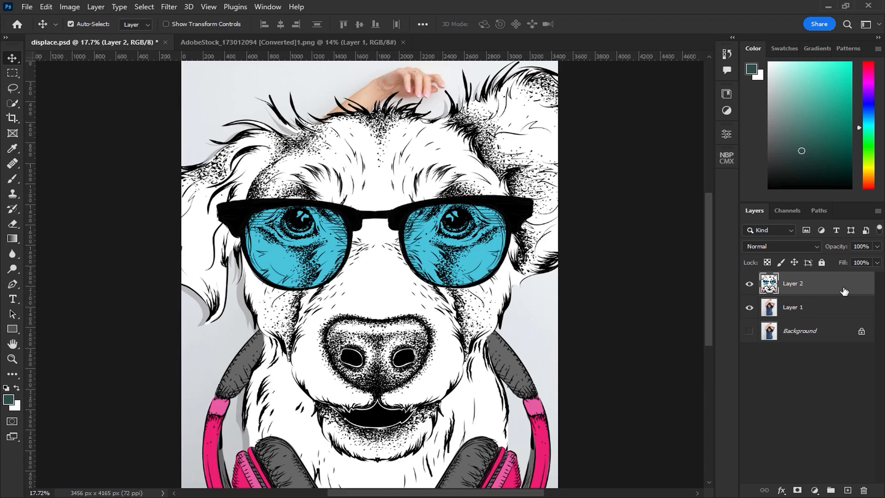
pyautogui.click(177, 10)
pyautogui.click(184, 35)
# Scale the dog artwork to about 23%, rotate it about 5° and place it on the front of the T-shirt.
pyautogui.hotkey('ctrl', 't')
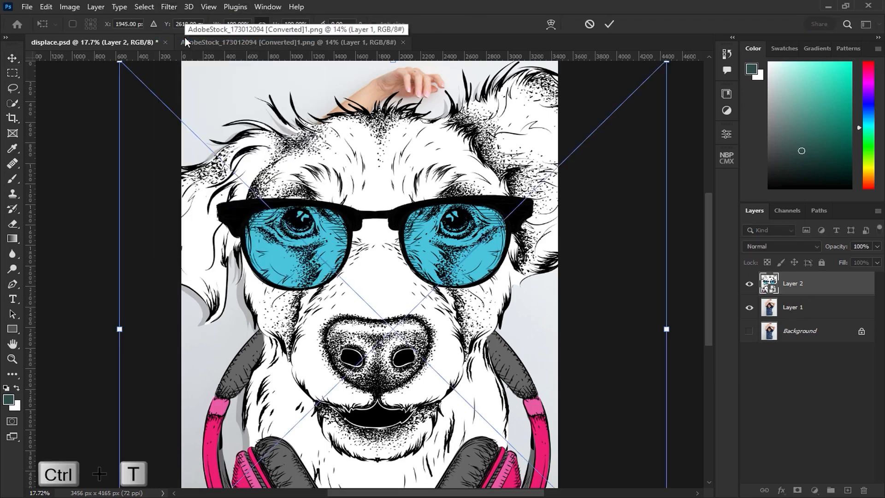
pyautogui.moveTo(220, 27); pyautogui.dragTo(178, 40)
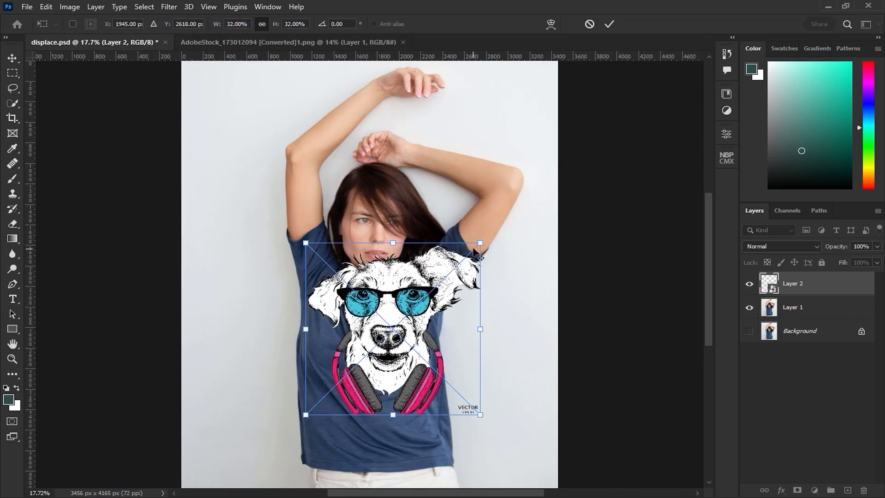
pyautogui.moveTo(476, 241); pyautogui.dragTo(450, 267)
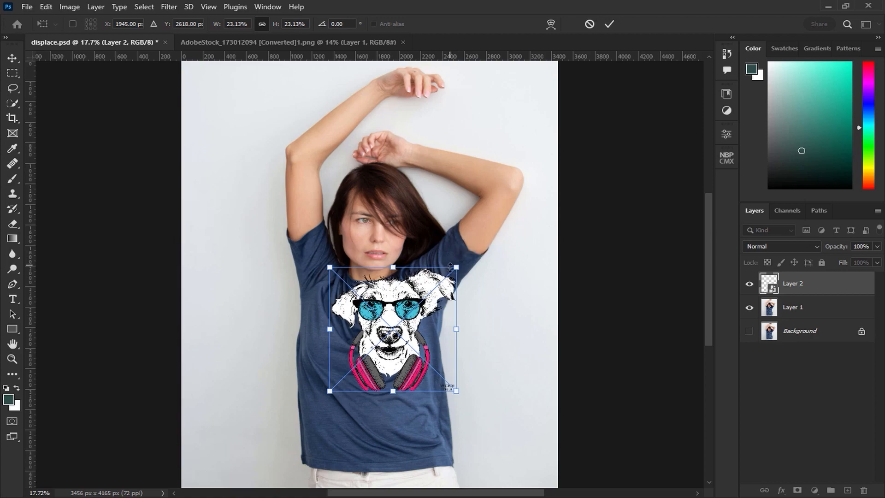
pyautogui.scroll(3, 410, 327)
pyautogui.moveTo(458, 326); pyautogui.dragTo(447, 268)
pyautogui.moveTo(404, 286); pyautogui.dragTo(354, 330)
pyautogui.moveTo(446, 190); pyautogui.dragTo(447, 208)
pyautogui.moveTo(365, 298); pyautogui.dragTo(360, 324)
pyautogui.scroll(-3, 359, 325)
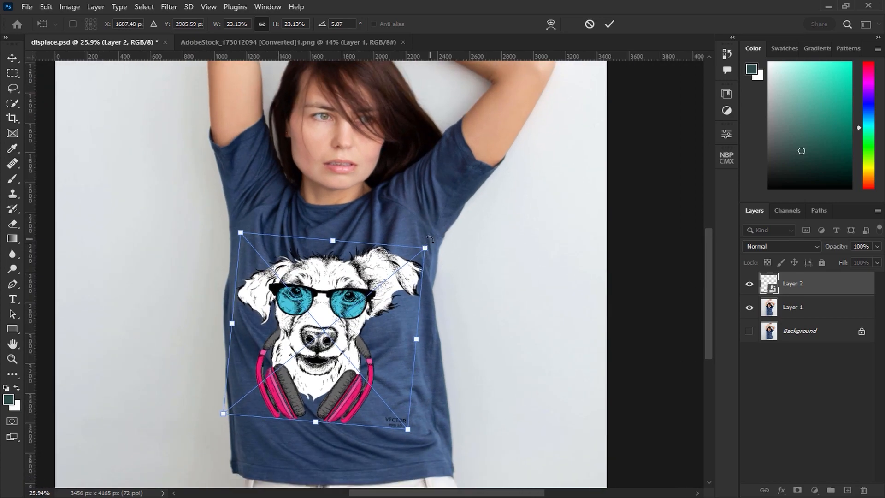
pyautogui.moveTo(430, 239); pyautogui.dragTo(430, 236)
pyautogui.press('Return')
# Duplicate the dog layer twice and set the original Layer 2 to the Color blend mode.
pyautogui.hotkey('ctrl', 'j')
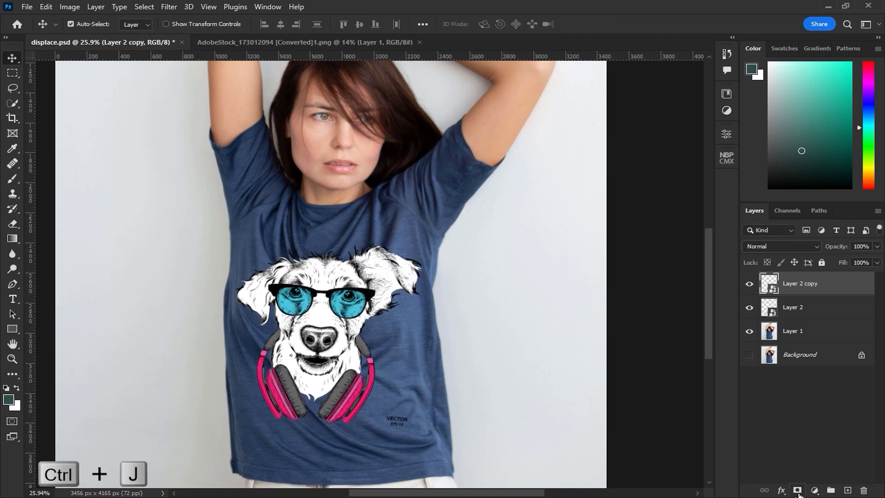
pyautogui.hotkey('ctrl', 'j')
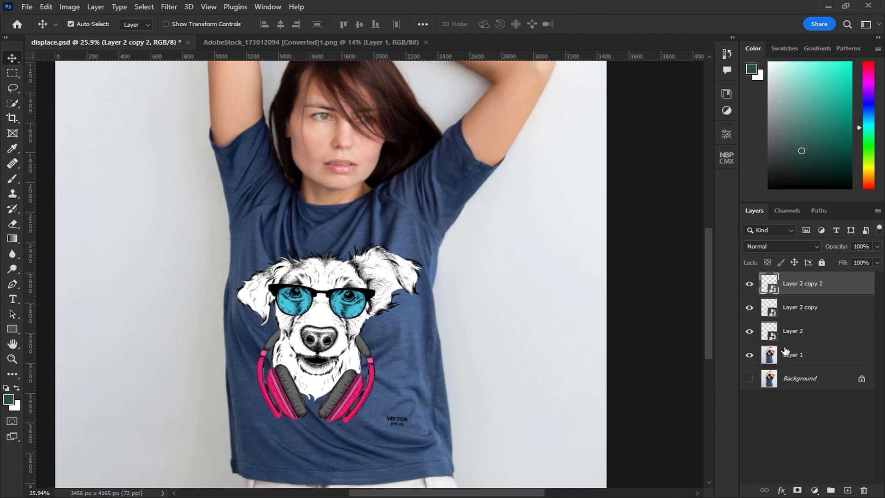
pyautogui.click(792, 332)
pyautogui.click(782, 247)
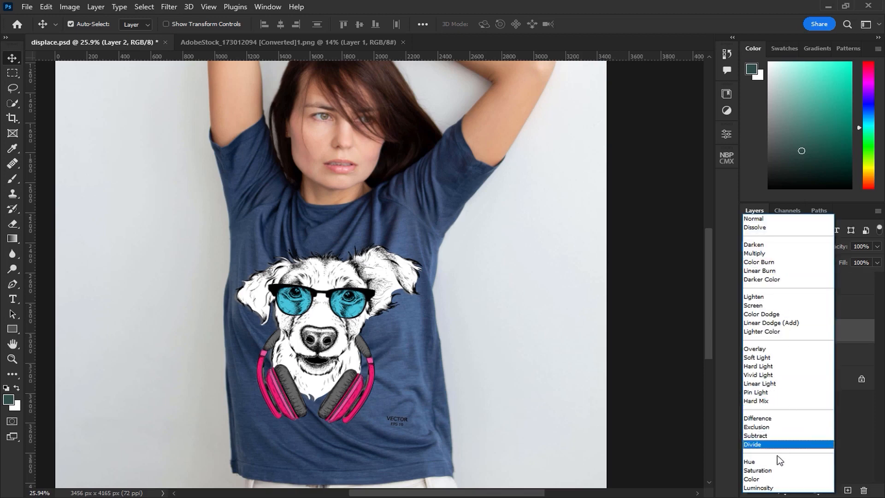
pyautogui.click(776, 480)
# Set the blend mode of Layer 2 copy to Multiply and of Layer 2 copy 2 to Screen.
pyautogui.click(794, 310)
pyautogui.click(780, 248)
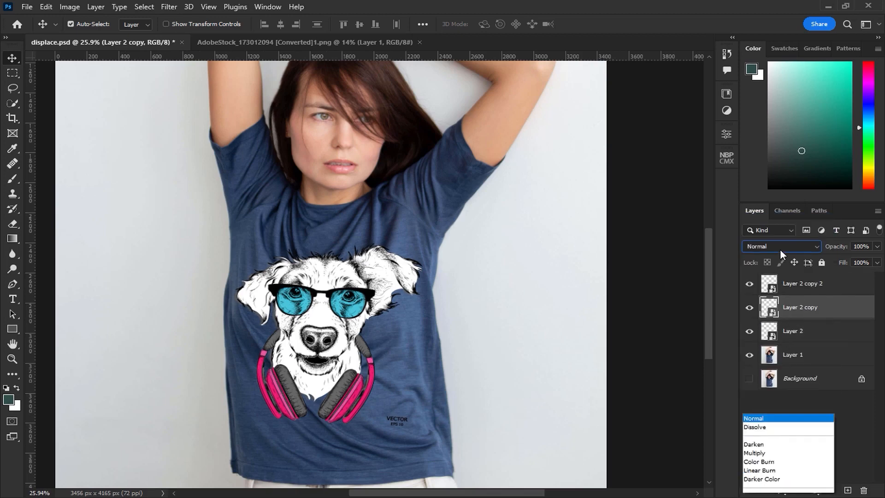
pyautogui.click(767, 257)
pyautogui.click(793, 288)
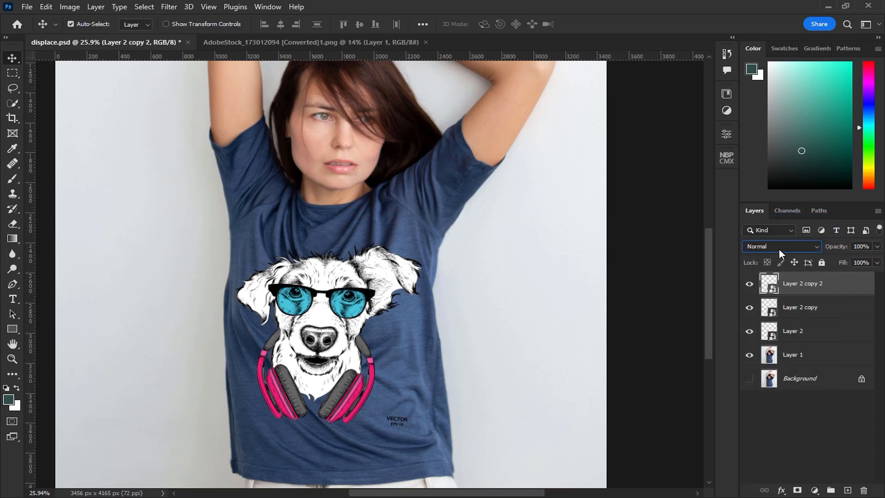
pyautogui.click(779, 248)
pyautogui.click(767, 306)
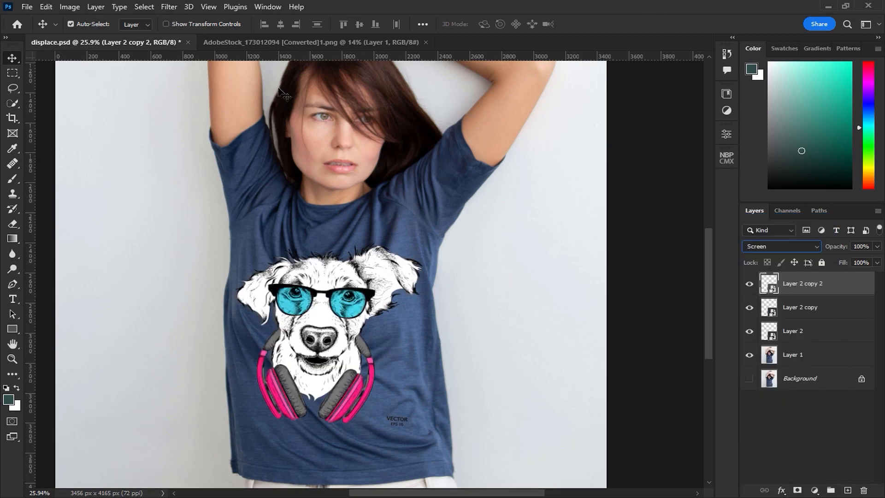
# Apply the Displace filter to Layer 2 copy 2 with scales of 10 and Wrap Around, using displace.psd as the displacement map.
pyautogui.click(175, 7)
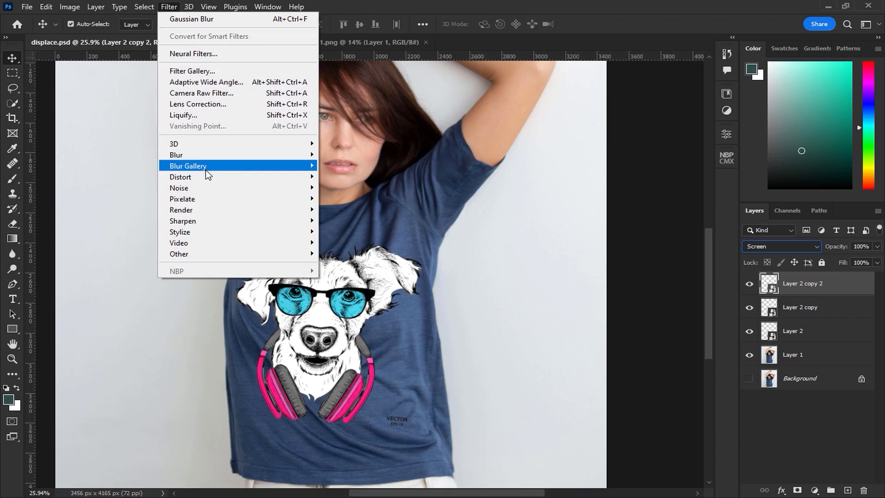
pyautogui.moveTo(205, 178)
pyautogui.click(355, 176)
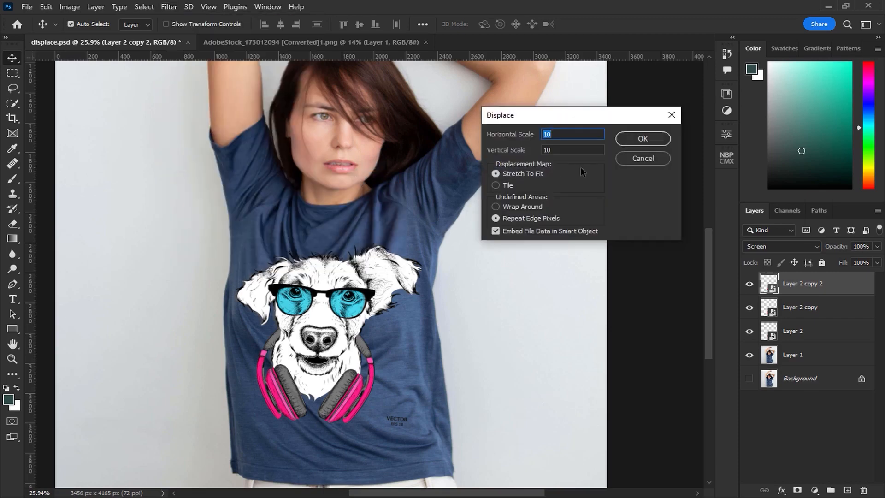
pyautogui.click(522, 208)
pyautogui.click(649, 142)
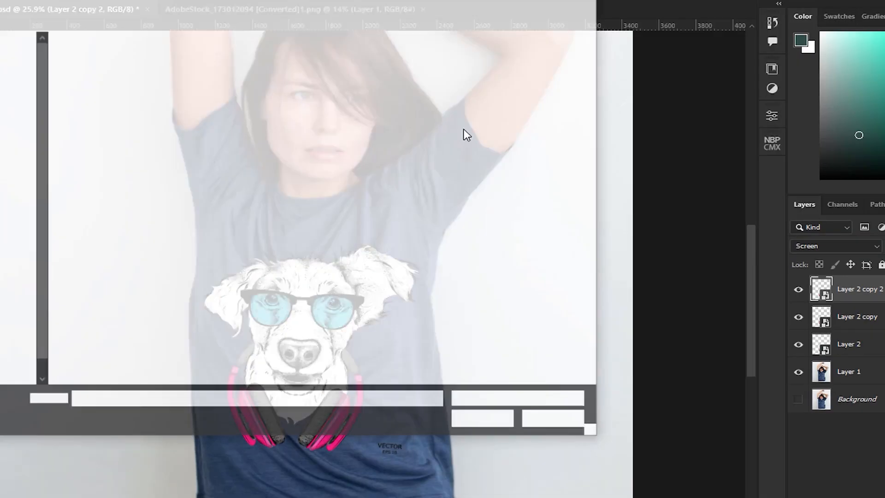
pyautogui.click(151, 115)
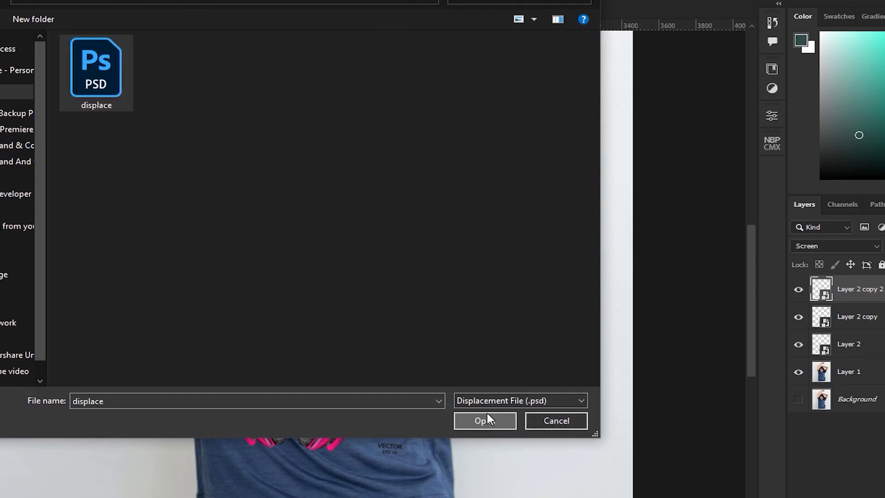
pyautogui.click(485, 419)
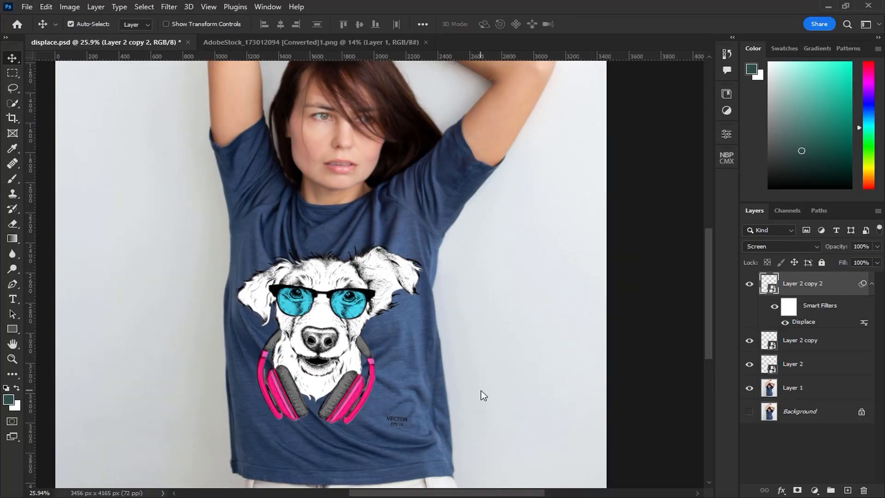
# Hide Layer 2 copy 2 and split Layer 2 copy's Underlying Layer white Blend If slider to 57 / 89.
pyautogui.click(807, 350)
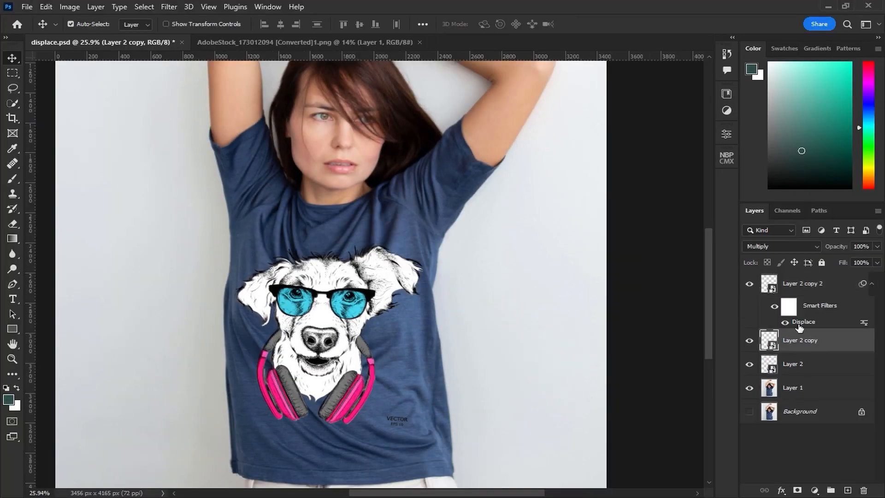
pyautogui.click(749, 284)
pyautogui.doubleClick(868, 348)
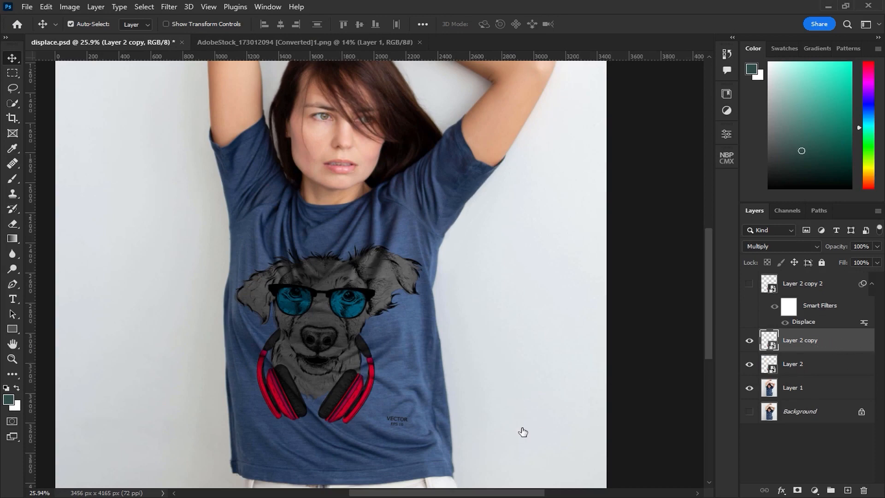
pyautogui.moveTo(523, 150); pyautogui.dragTo(562, 130)
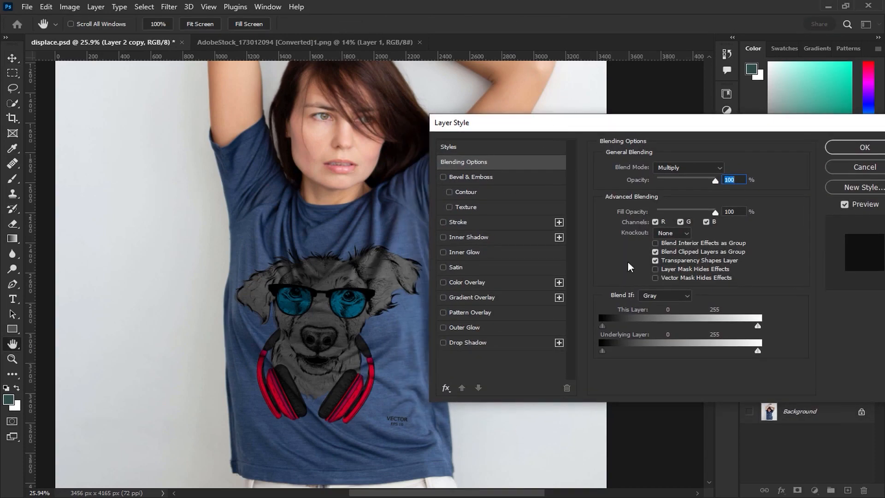
pyautogui.moveTo(669, 350)
pyautogui.mouseDown()
pyautogui.moveTo(637, 350)
pyautogui.moveTo(657, 351)
pyautogui.mouseUp()
pyautogui.press('alt')
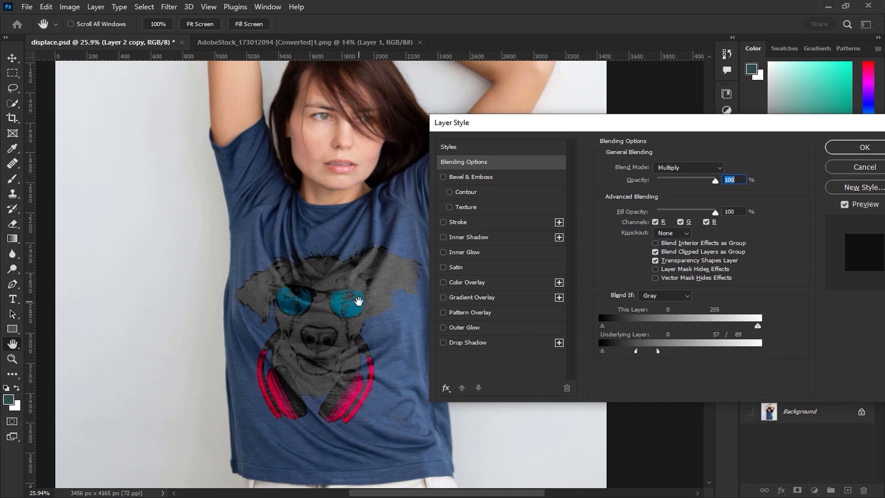
# Refine the split white Blend If range for Layer 2 copy's Underlying Layer to 83 / 131.
pyautogui.scroll(5, 359, 300)
pyautogui.moveTo(324, 344); pyautogui.dragTo(279, 239)
pyautogui.moveTo(656, 350); pyautogui.dragTo(708, 350)
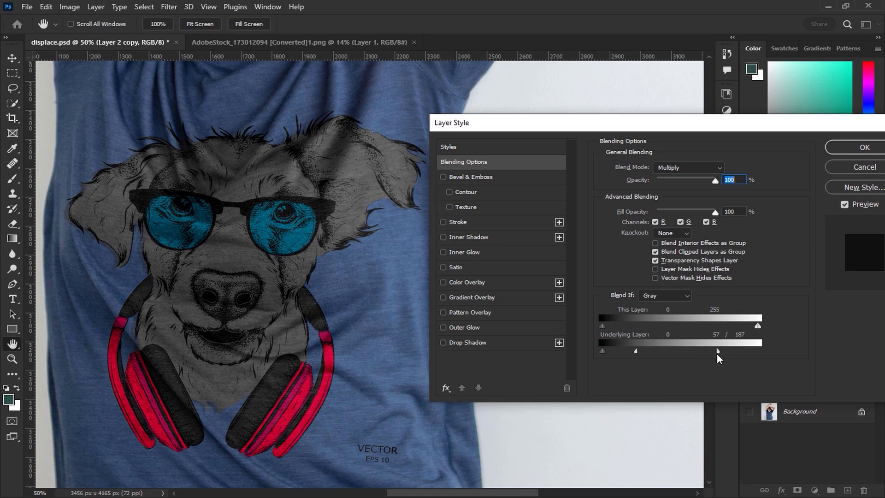
pyautogui.moveTo(636, 350)
pyautogui.mouseDown()
pyautogui.moveTo(687, 350)
pyautogui.moveTo(627, 350)
pyautogui.moveTo(651, 350)
pyautogui.mouseUp()
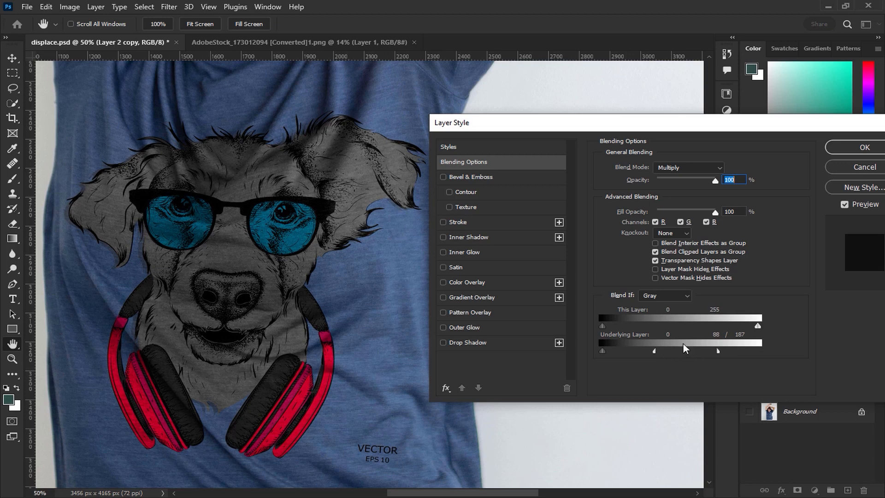
pyautogui.moveTo(759, 353); pyautogui.dragTo(641, 351)
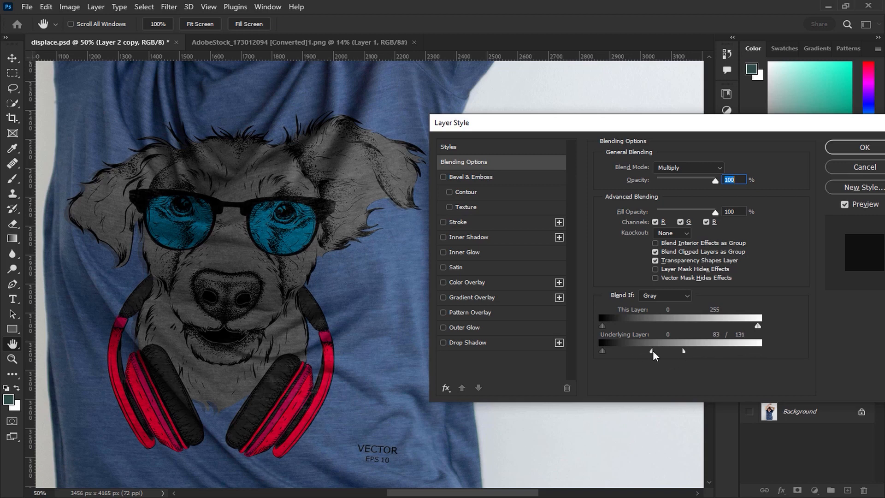
pyautogui.click(855, 148)
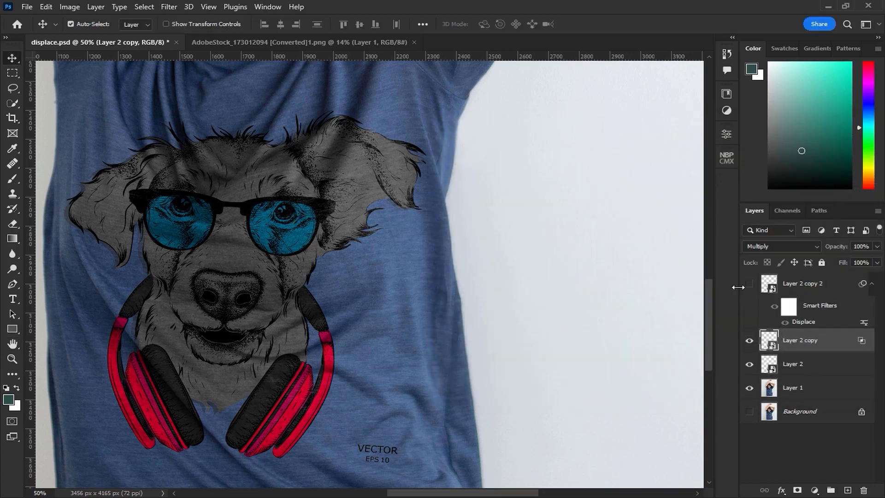
# Show Layer 2 copy 2 again and split its Underlying Layer black Blend If slider to 43 / 93.
pyautogui.click(749, 284)
pyautogui.doubleClick(846, 290)
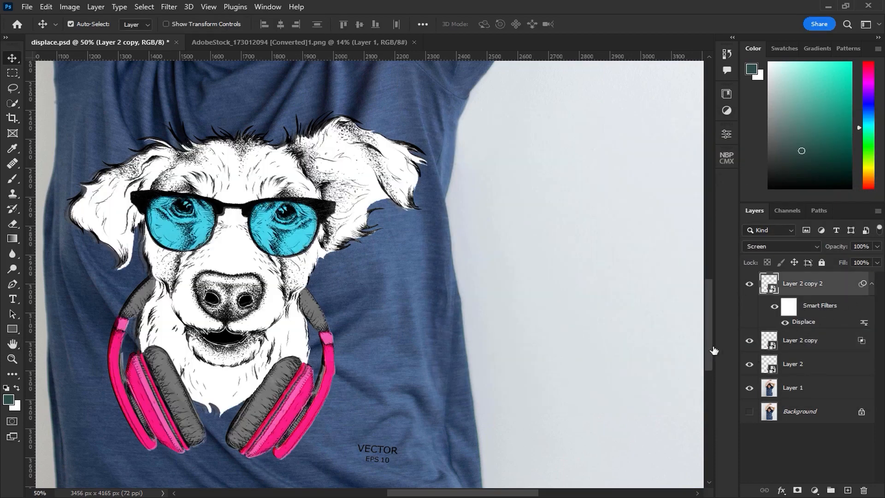
pyautogui.moveTo(572, 351)
pyautogui.mouseDown()
pyautogui.moveTo(672, 349)
pyautogui.moveTo(618, 353)
pyautogui.moveTo(627, 352)
pyautogui.mouseUp()
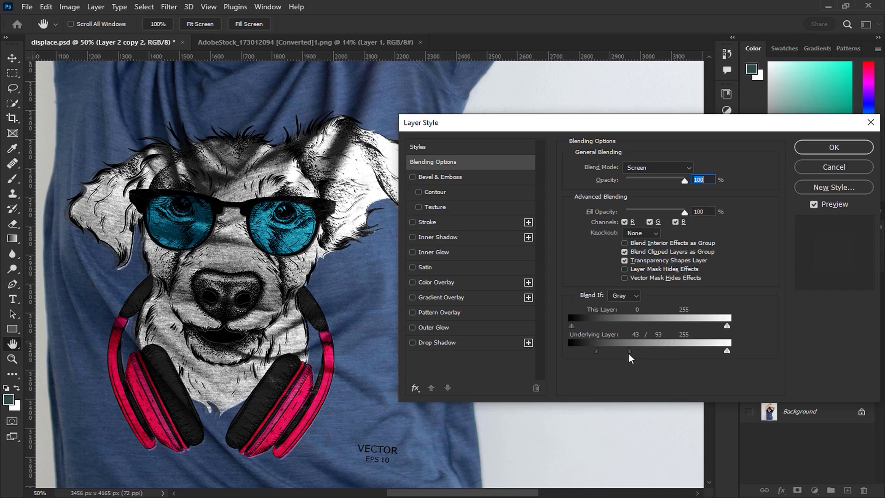
pyautogui.click(820, 149)
pyautogui.press('v')
pyautogui.hotkey('ctrl', '0')
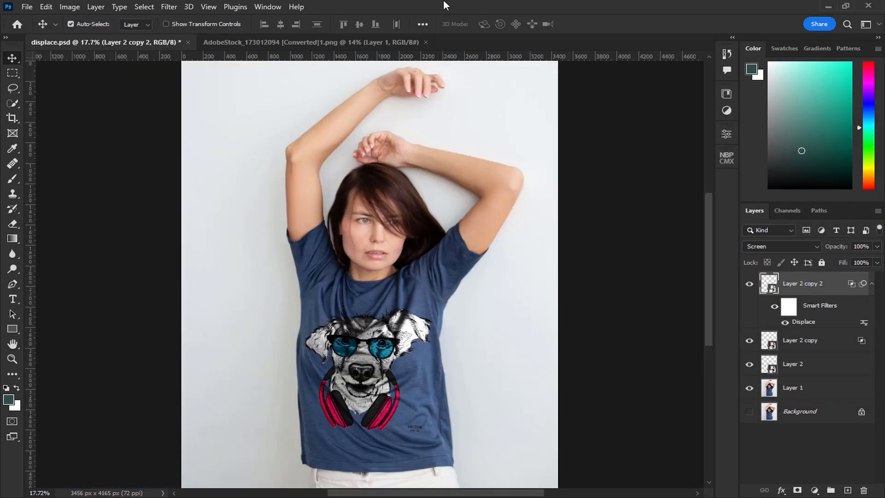
# Group Layer 2 and its two copies into one layer group.
pyautogui.scroll(3, 355, 378)
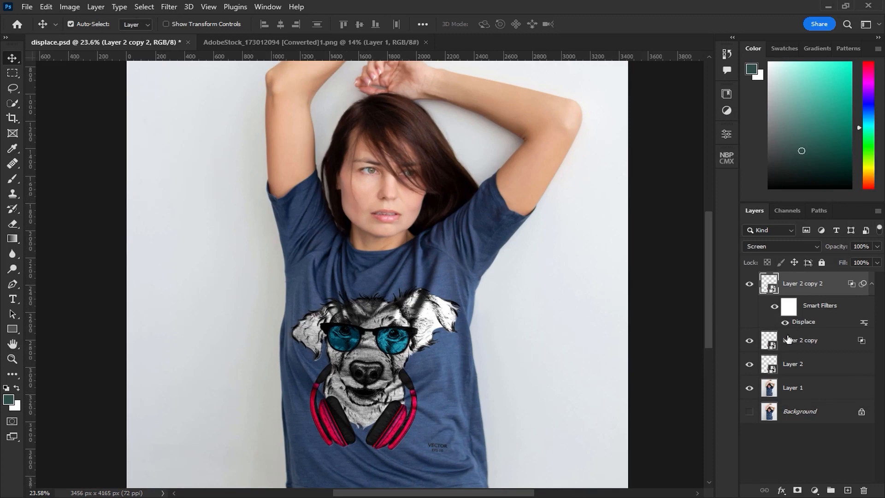
pyautogui.keyDown('shift'); pyautogui.click(812, 366); pyautogui.keyUp('shift')
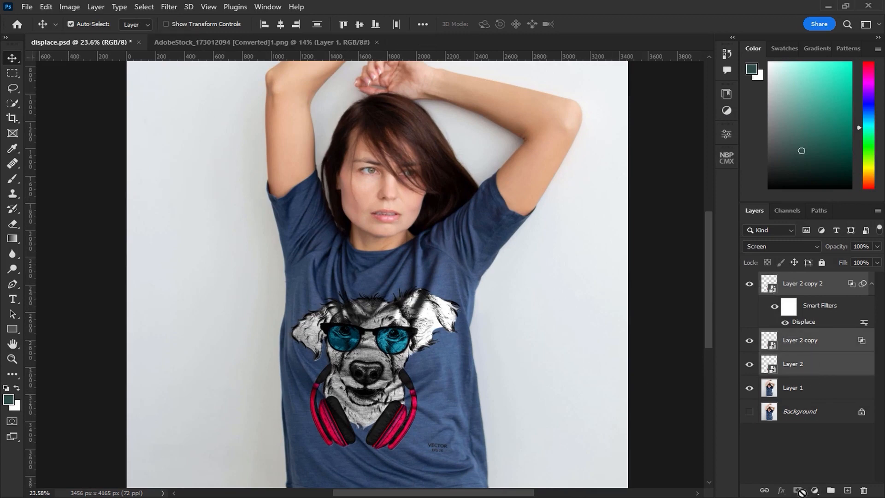
pyautogui.click(833, 490)
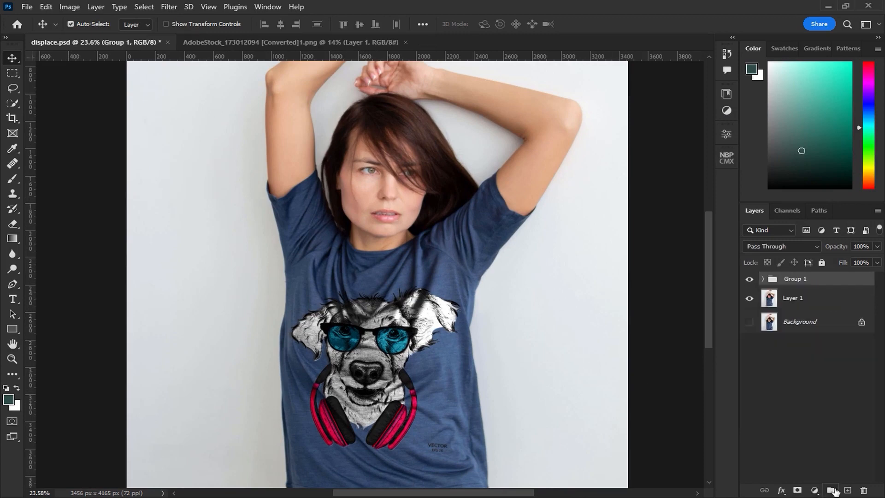
# Add a layer mask to Group 1 and brush out the VECTOR EPS 10 text on the shirt with black.
pyautogui.click(798, 490)
pyautogui.press('b')
pyautogui.scroll(3, 406, 341)
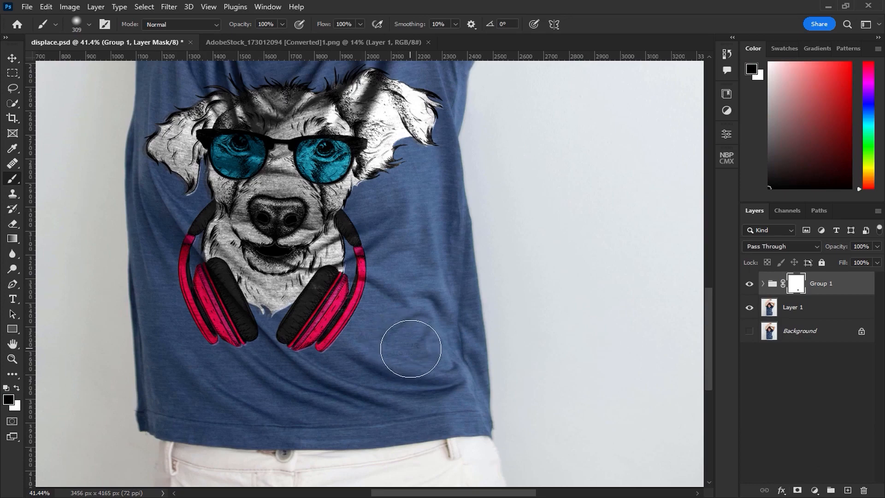
pyautogui.hotkey('ctrl', '0')
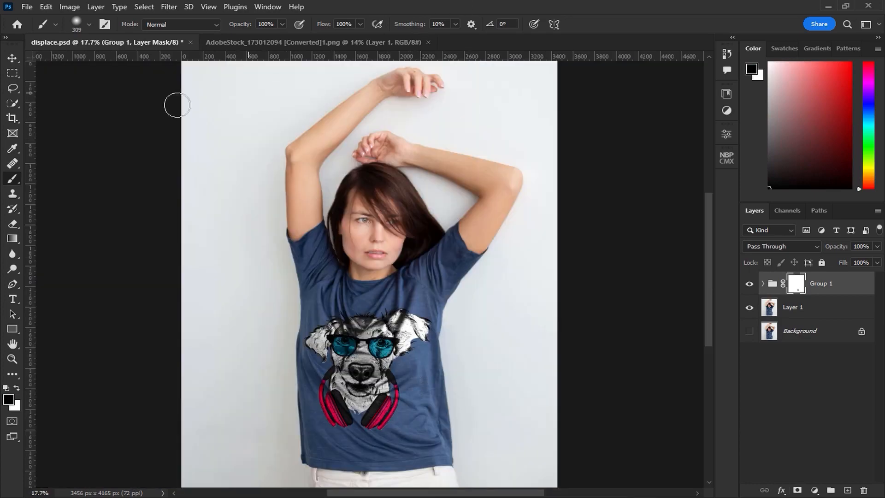
# Lower the opacity of Group 1 to 91%.
pyautogui.click(10, 60)
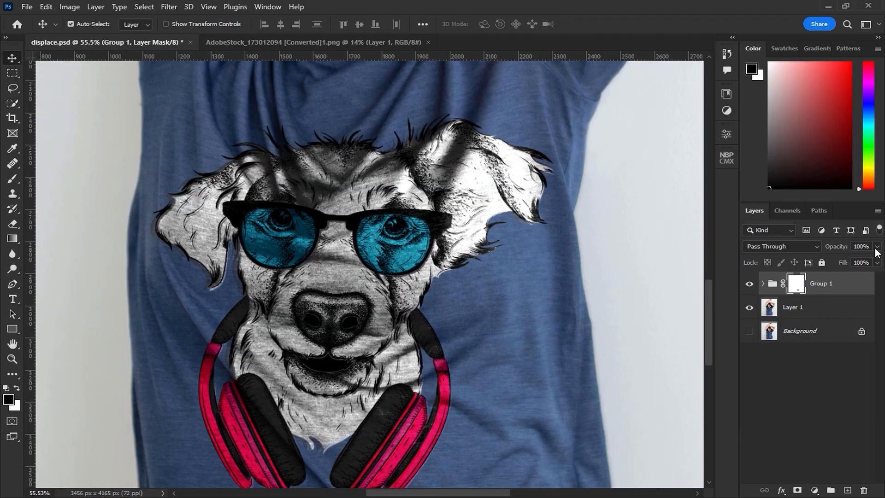
pyautogui.click(877, 248)
pyautogui.moveTo(877, 261); pyautogui.dragTo(834, 262)
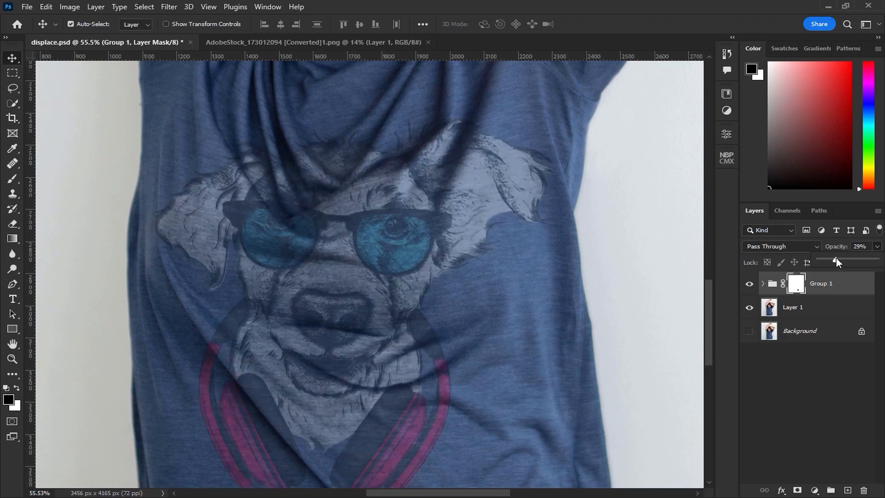
pyautogui.moveTo(859, 257); pyautogui.dragTo(864, 259)
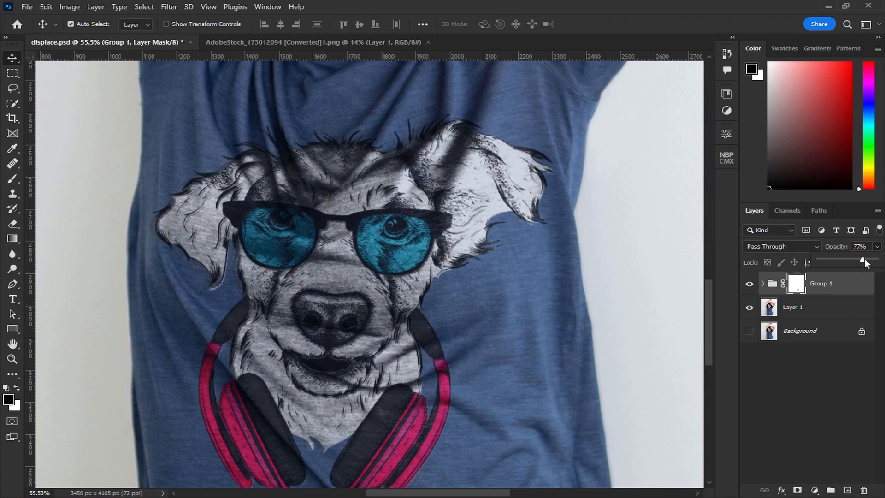
pyautogui.click(861, 246)
pyautogui.write('91')
pyautogui.press('Return')
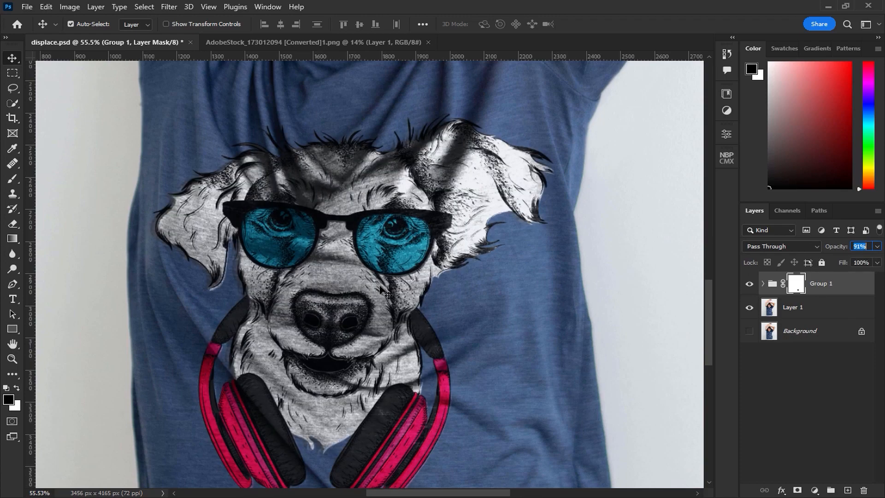
# Compare the T-shirt with and without the dog artwork by toggling the visibility of Group 1.
pyautogui.hotkey('ctrl', '0')
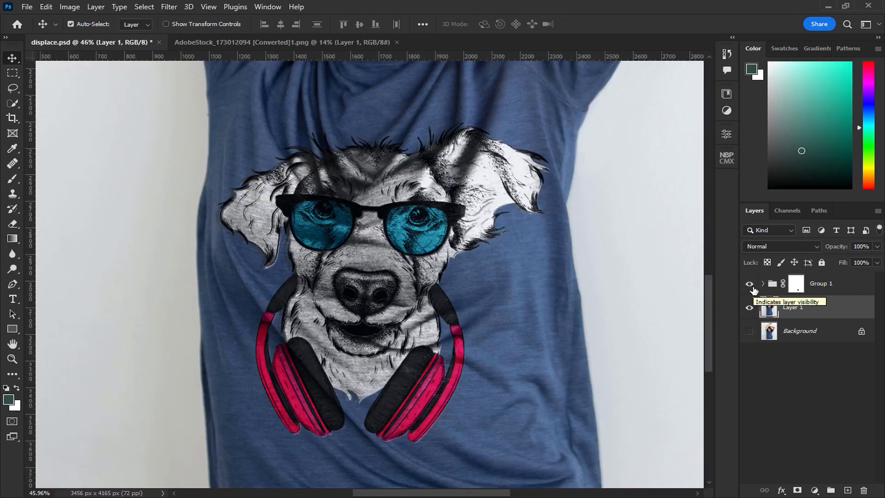
pyautogui.click(750, 285)
pyautogui.click(750, 284)
pyautogui.hotkey('ctrl', '0')
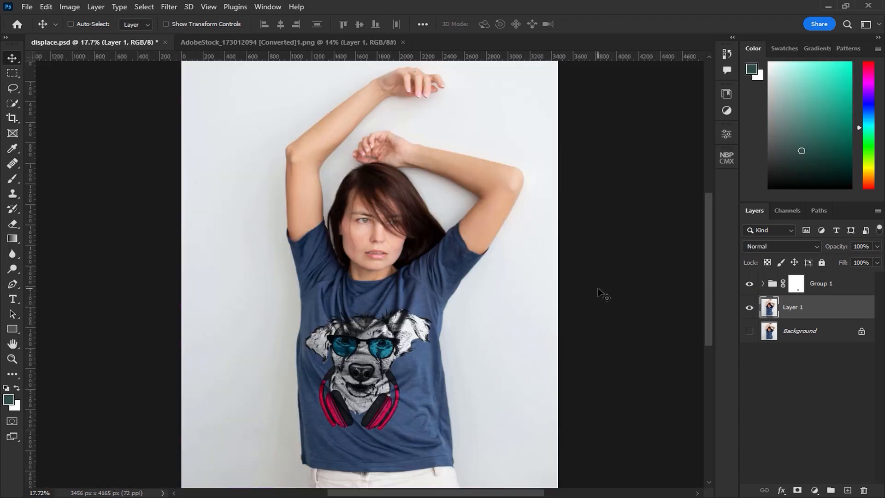
# Stamp all visible layers into a new layer above Group 1 and convert it for smart filters.
pyautogui.click(865, 287)
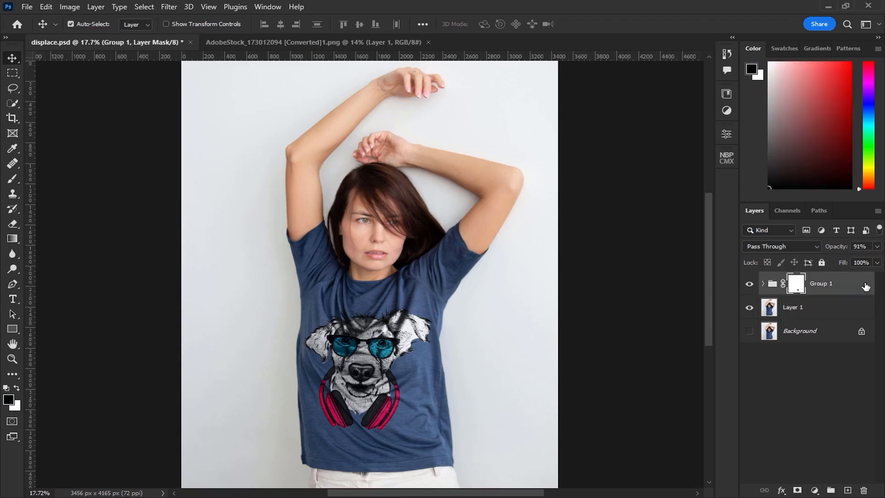
pyautogui.hotkey('ctrl', 'shift', 'alt', 'e')
pyautogui.click(171, 7)
pyautogui.click(176, 36)
# Start the Camera Raw Filter on the merged layer and choose the CN16 preset from Style: Cinematic II.
pyautogui.click(169, 6)
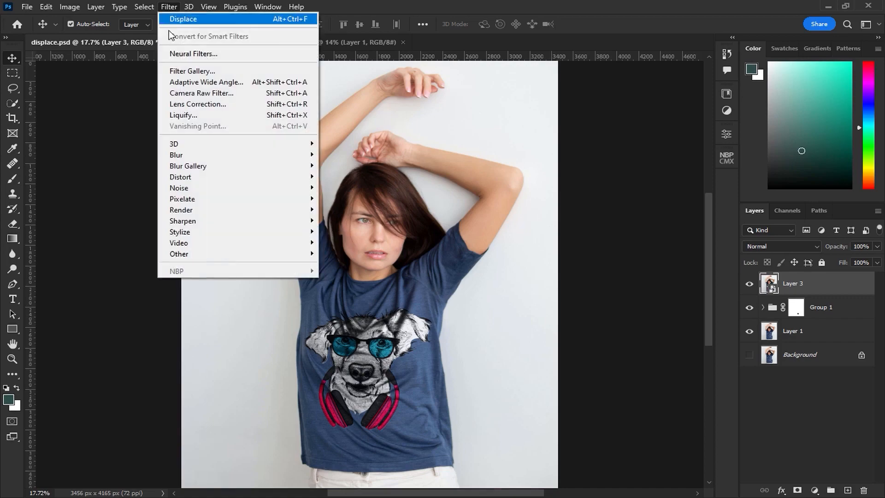
pyautogui.click(182, 94)
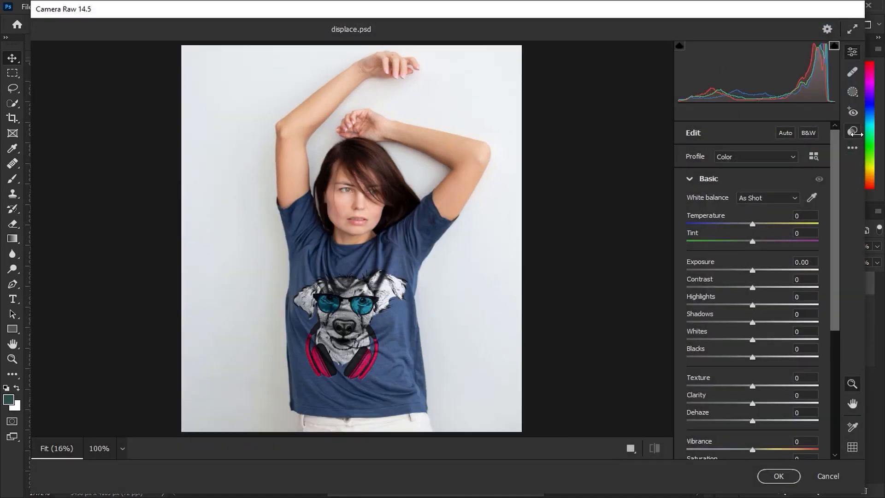
pyautogui.click(851, 131)
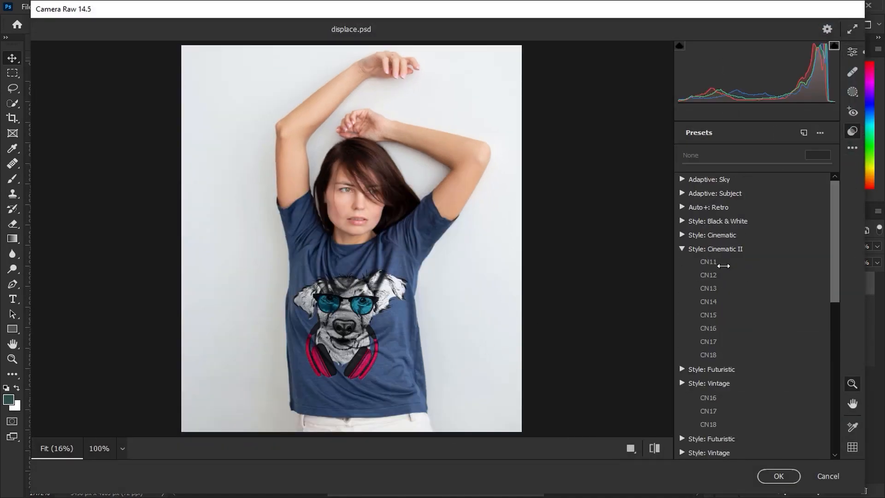
pyautogui.scroll(-3, 724, 258)
pyautogui.click(724, 333)
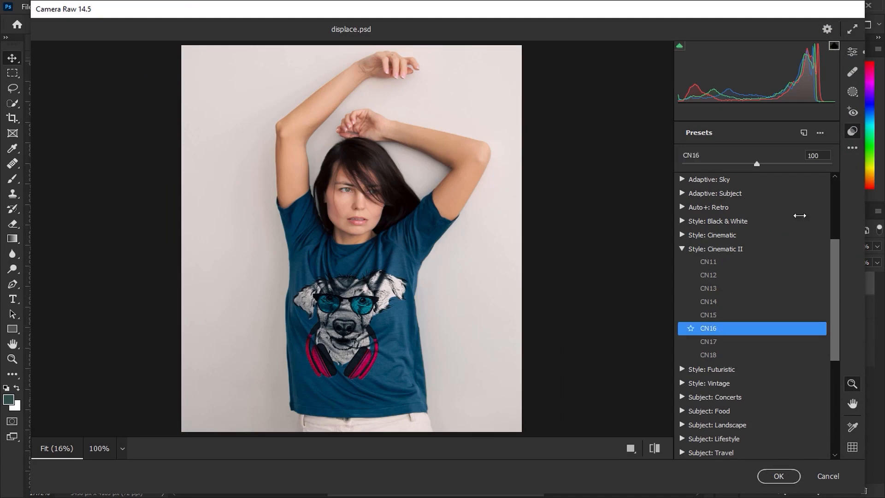
# Set Texture to +10, Clarity to +5 and Dehaze to 5 in the basic adjustments.
pyautogui.click(852, 52)
pyautogui.scroll(-5, 751, 332)
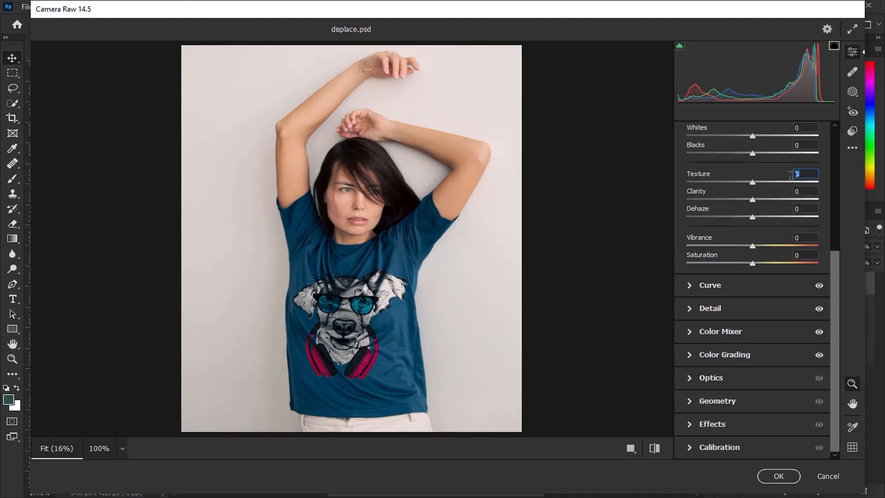
pyautogui.press('Tab')
pyautogui.write('5')
pyautogui.press('Tab')
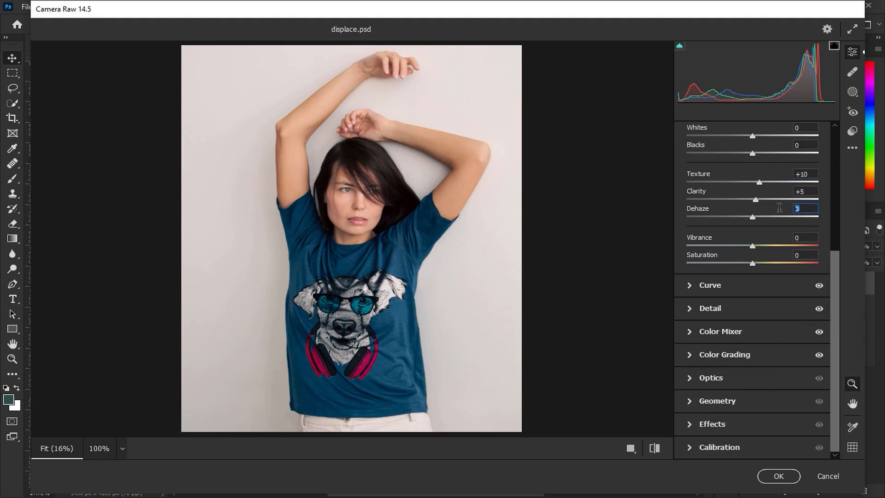
pyautogui.write('5')
pyautogui.scroll(5, 725, 212)
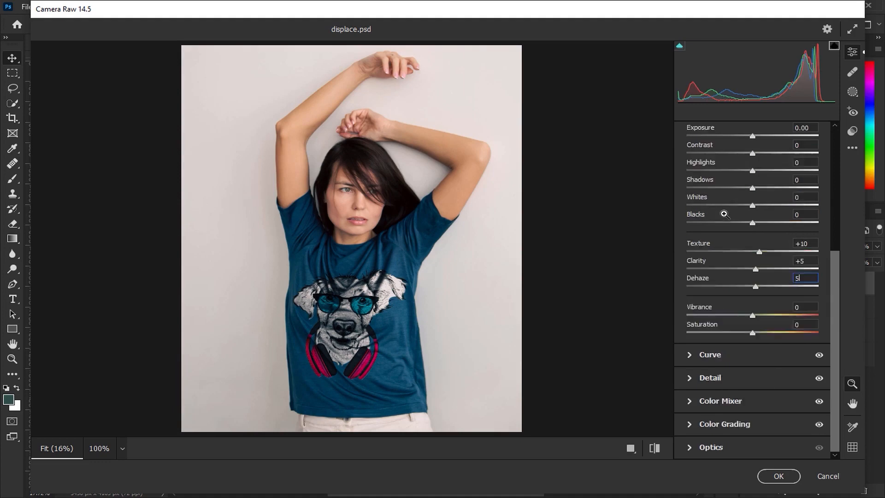
# Add a vignette of -20 in the Camera Raw effects.
pyautogui.click(713, 180)
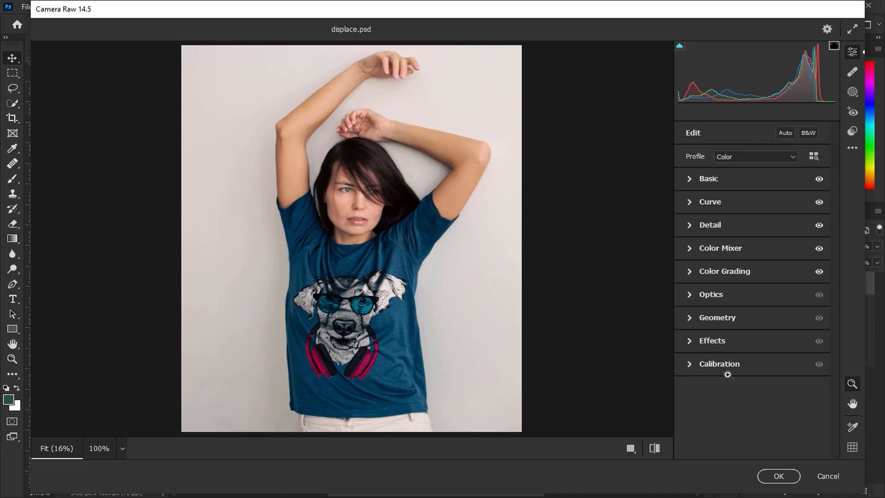
pyautogui.click(720, 344)
pyautogui.click(793, 322)
pyautogui.write('-20')
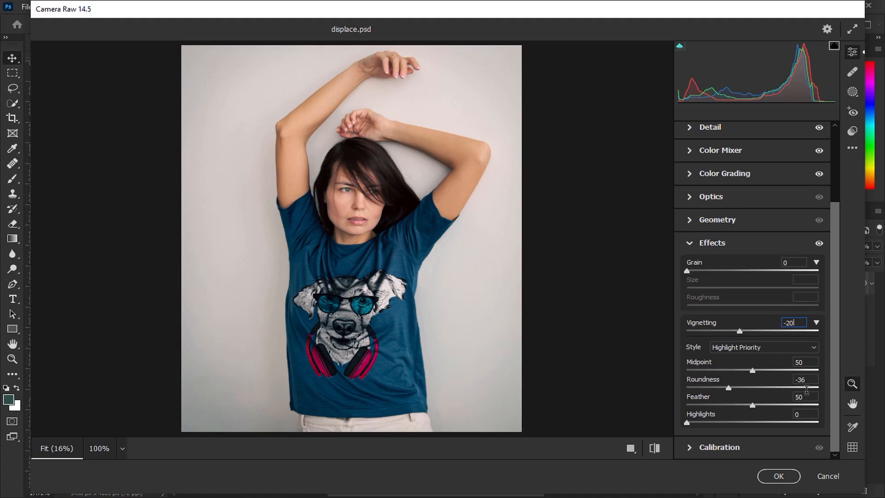
pyautogui.click(692, 243)
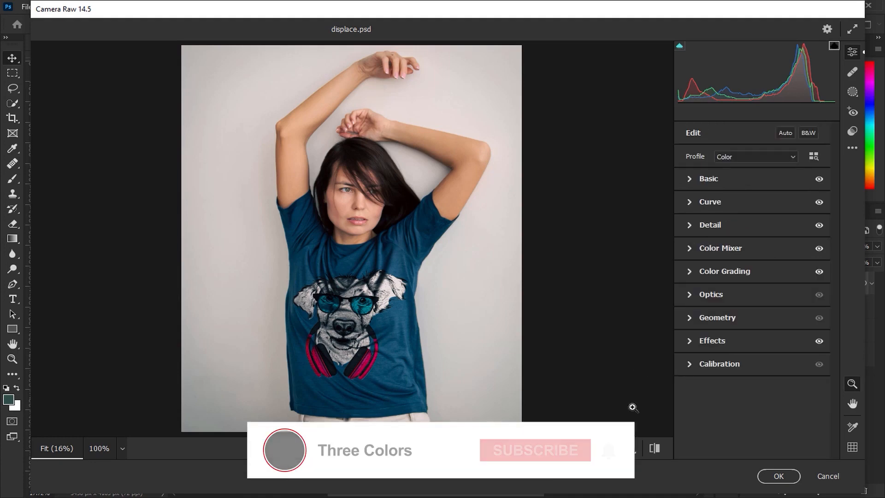
# Apply the Camera Raw adjustments to the merged layer and compare the image before and after them.
pyautogui.click(655, 448)
pyautogui.click(655, 448)
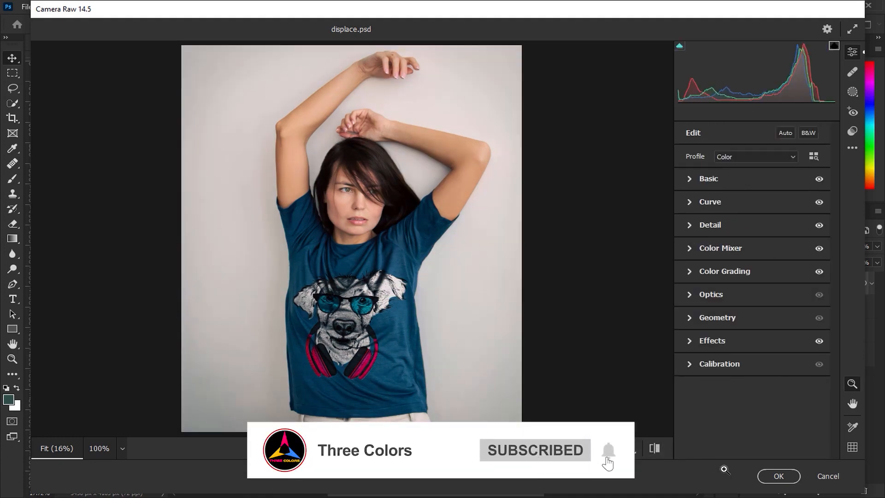
pyautogui.click(779, 476)
pyautogui.click(748, 284)
pyautogui.click(748, 285)
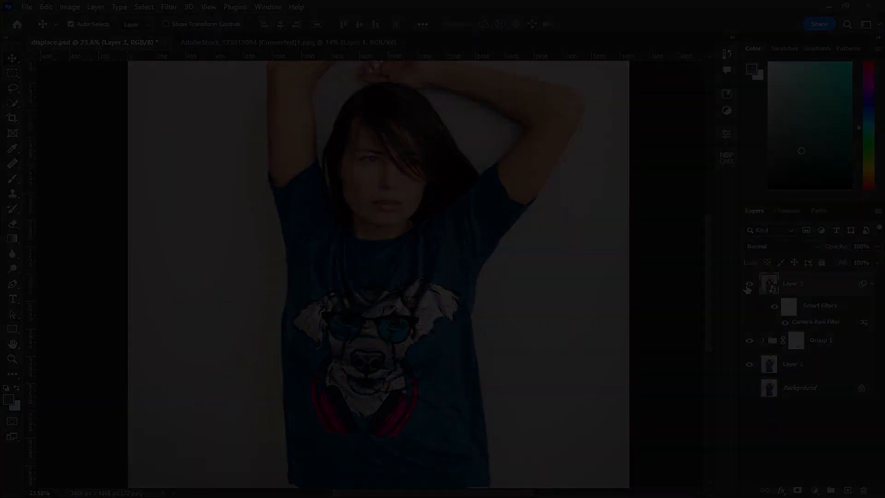